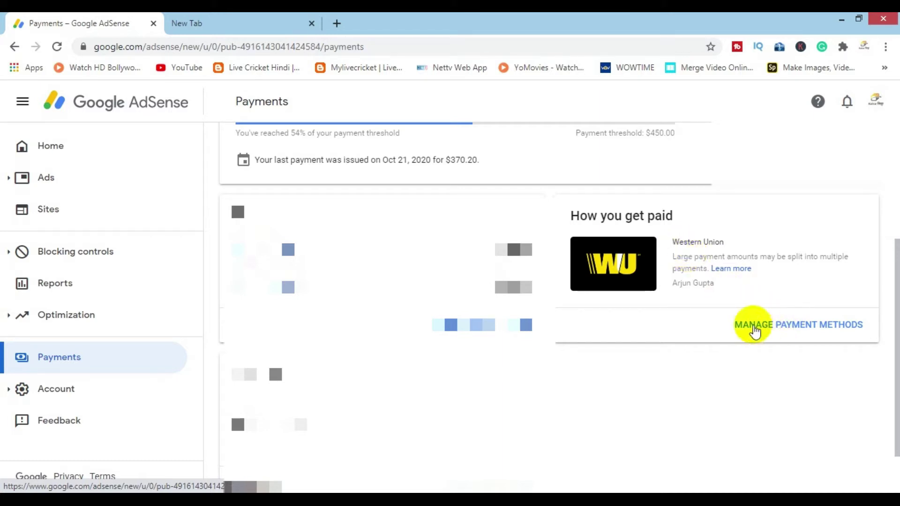
# Step: Go from Manage payment methods to the Add a payment method form
pyautogui.click(804, 325)
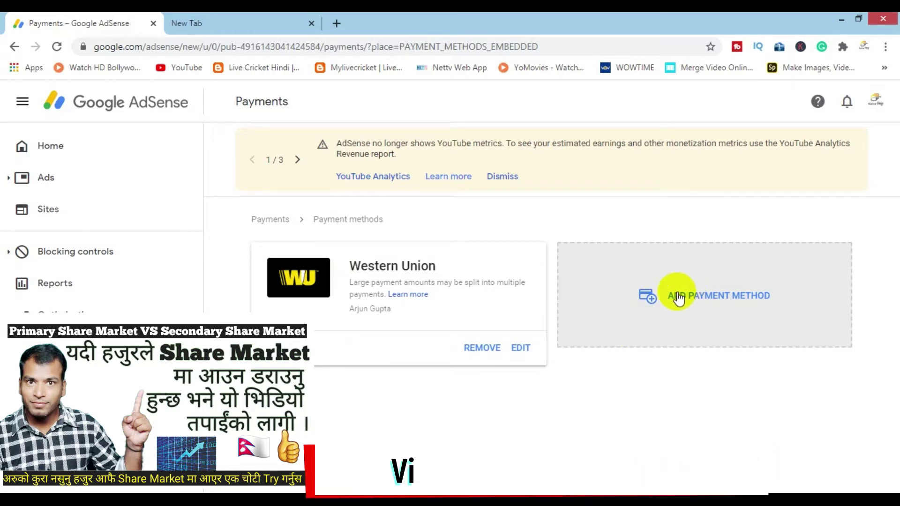
pyautogui.click(705, 295)
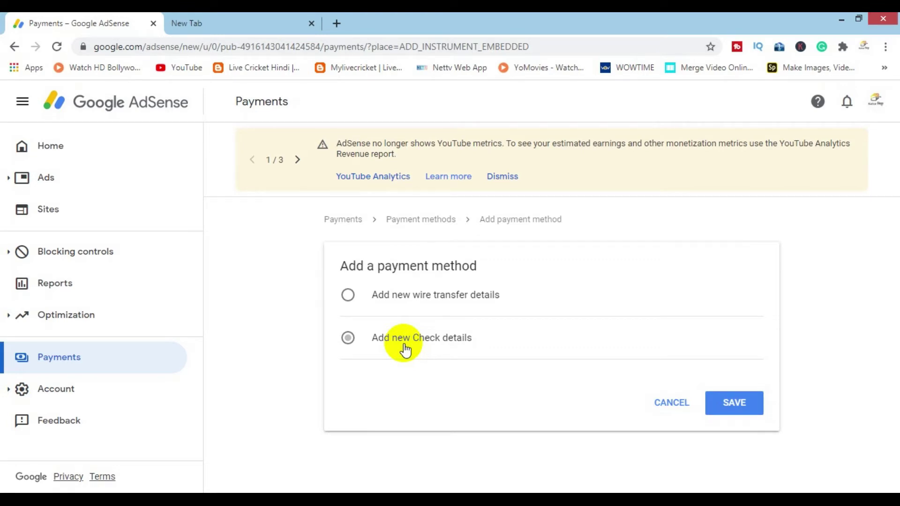
# Step: Choose new wire transfer details and expand the bank details form
pyautogui.click(352, 296)
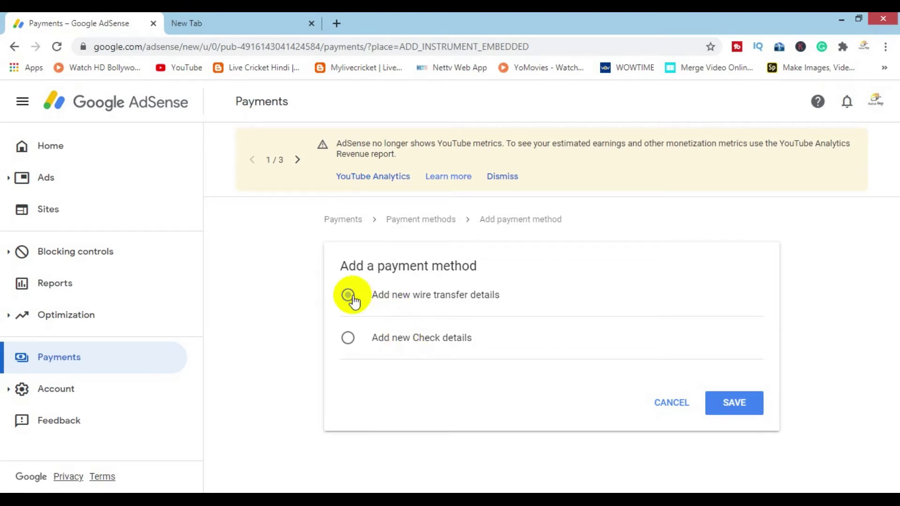
pyautogui.click(408, 300)
pyautogui.scroll(-4, 354, 192)
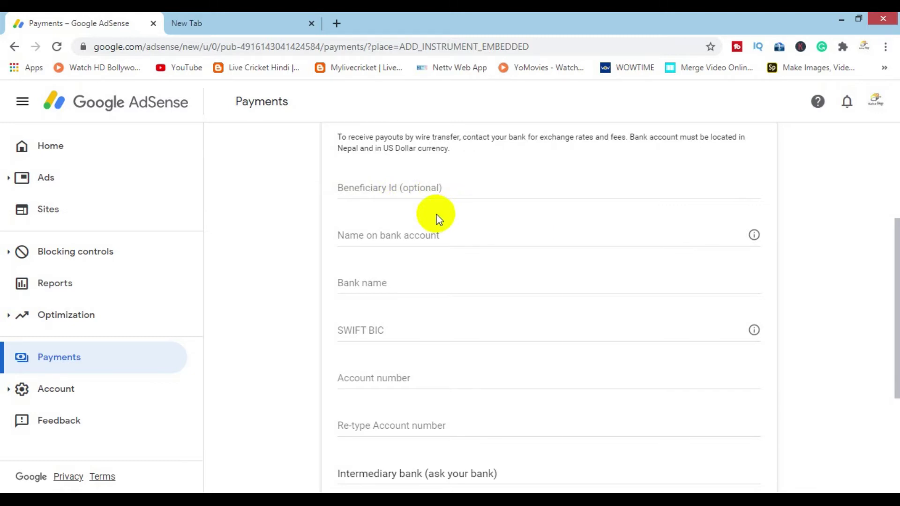
# Step: Enter the account holder's name and 'Nabil Bank' as the bank name
pyautogui.click(415, 239)
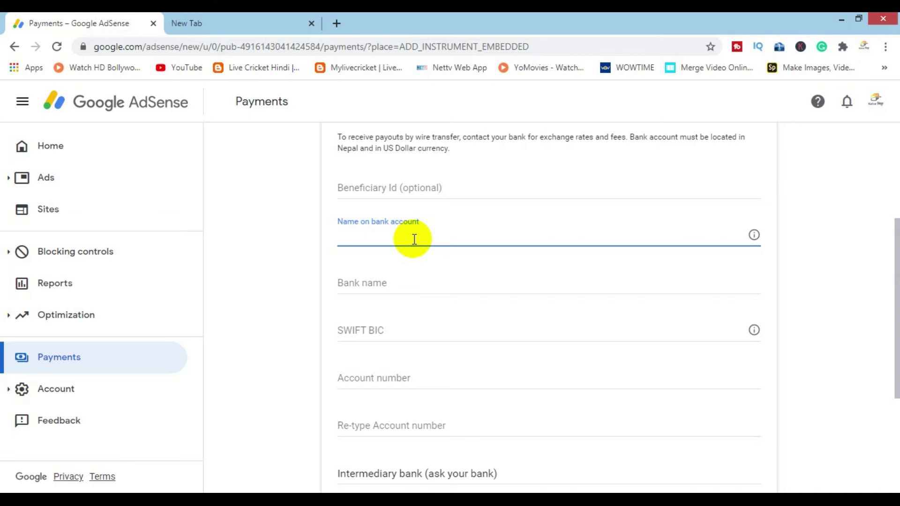
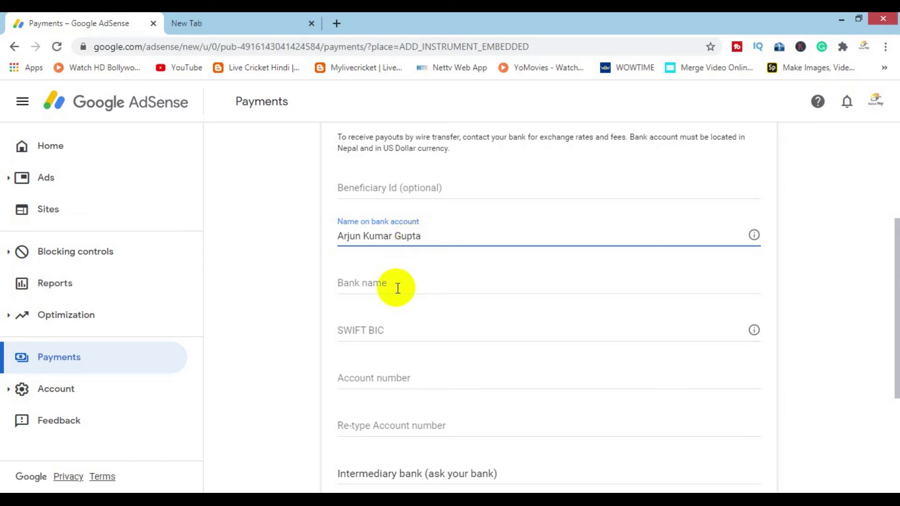
pyautogui.click(368, 285)
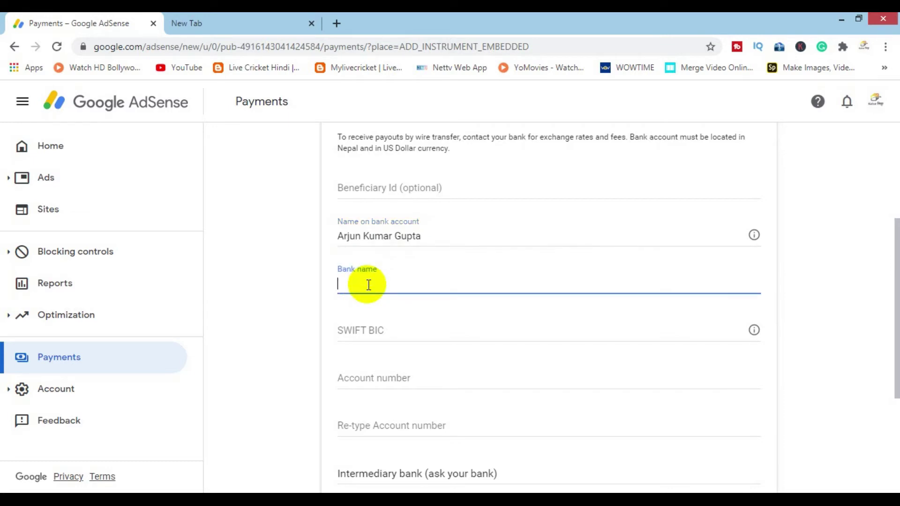
pyautogui.write('Nabil Bank')
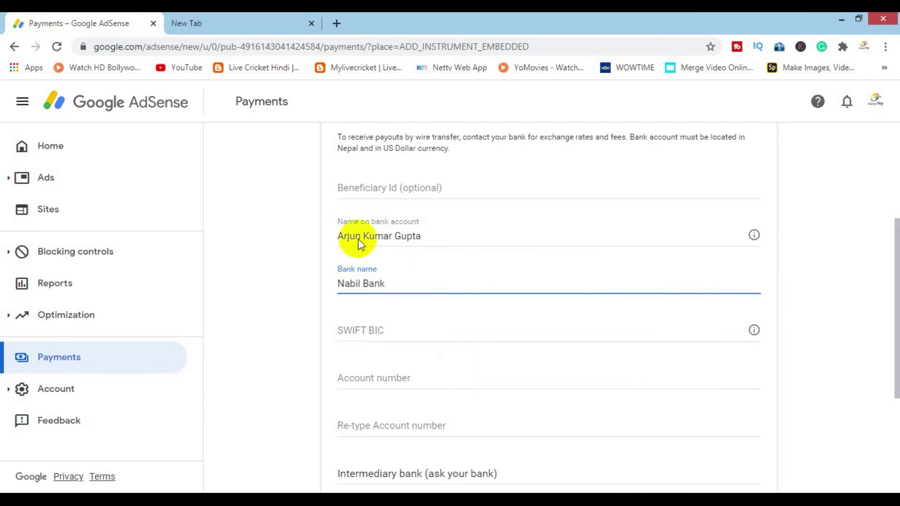
pyautogui.click(214, 21)
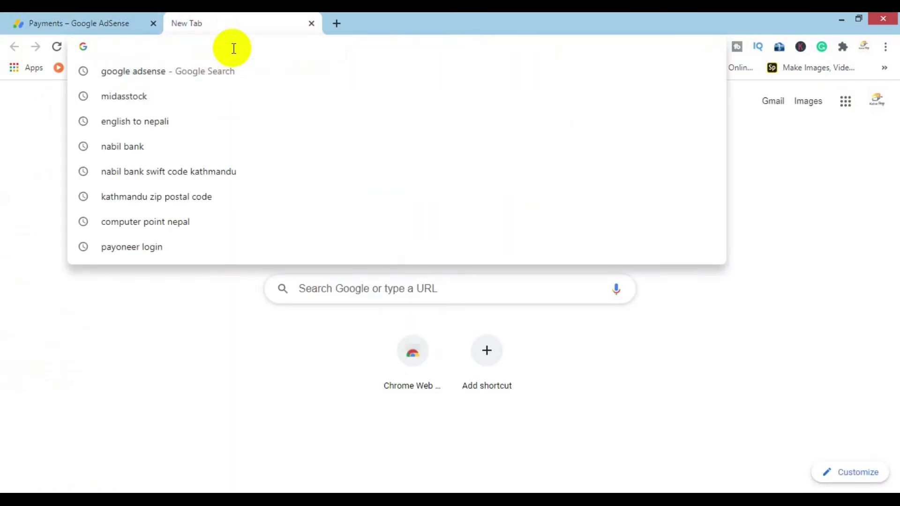
# Step: Search Google for 'nabil bank' and open the official nabilbank.com homepage
pyautogui.write('nabil bank')
pyautogui.press('Return')
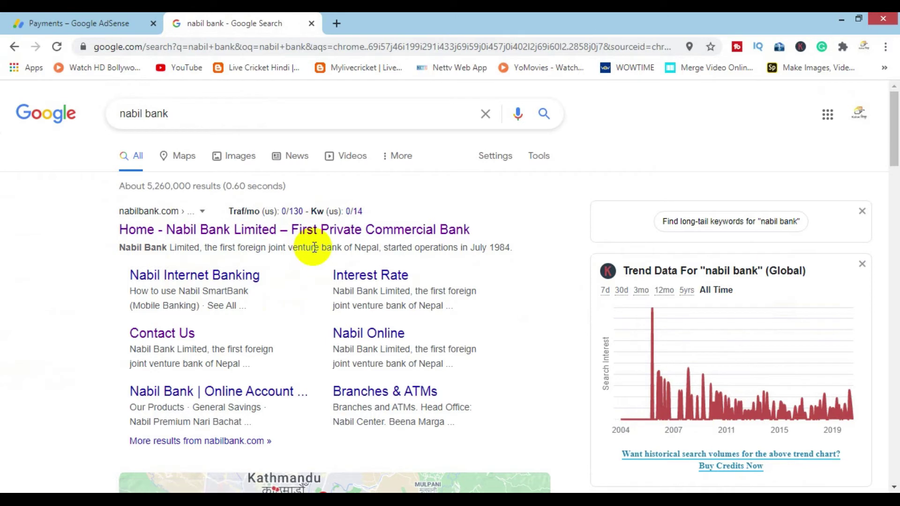
pyautogui.click(84, 23)
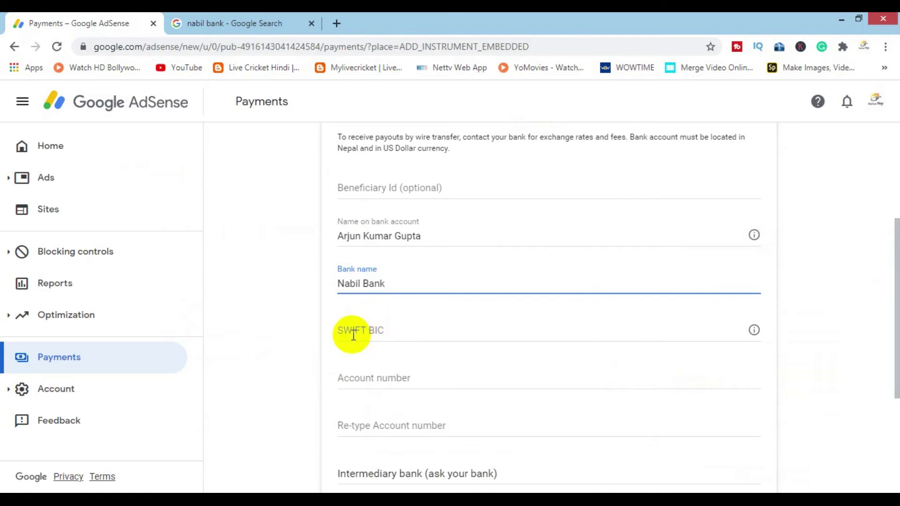
pyautogui.click(232, 22)
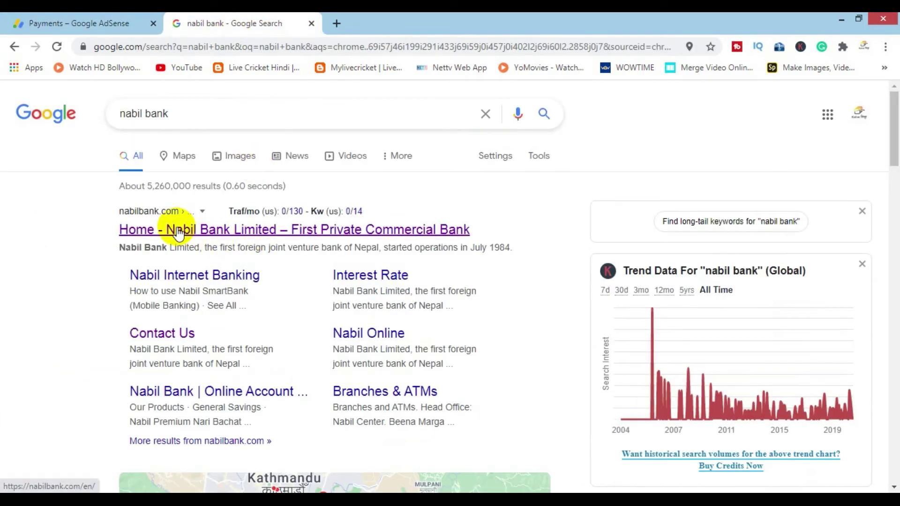
pyautogui.click(178, 231)
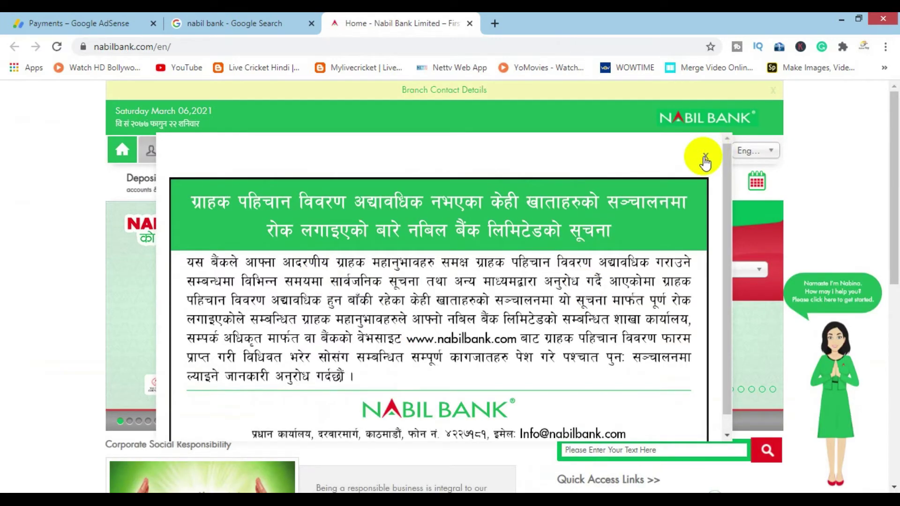
# Step: Copy SWIFT code NARBNPKA from Nabil Bank's Contact Us page, then return to AdSense
pyautogui.click(508, 323)
pyautogui.scroll(-8, 514, 347)
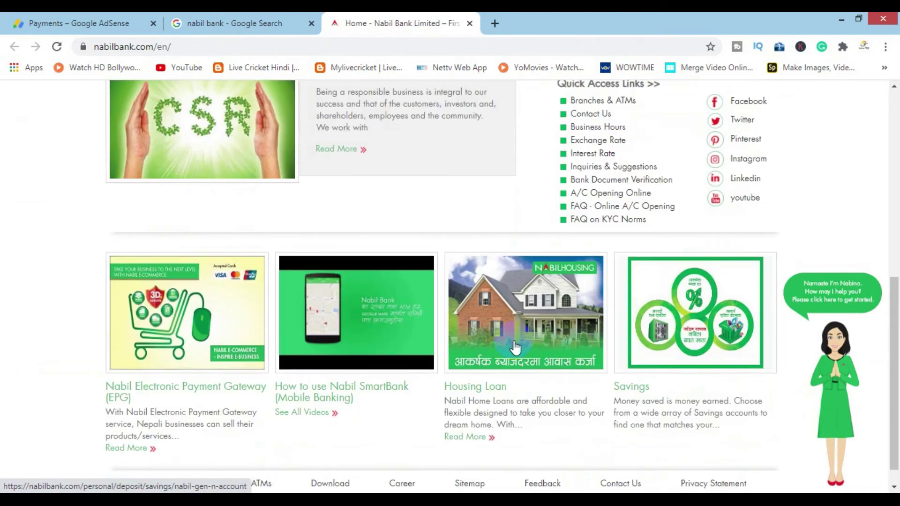
pyautogui.scroll(-1, 515, 357)
pyautogui.click(629, 462)
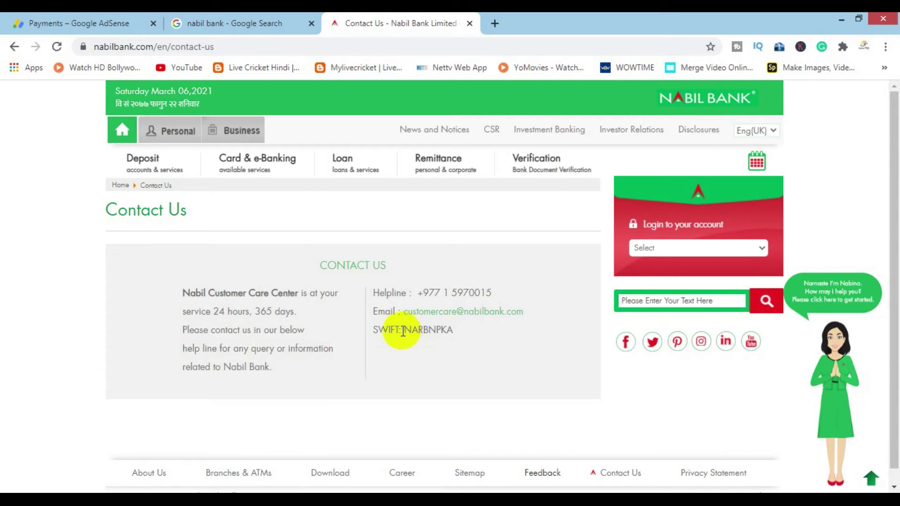
pyautogui.moveTo(405, 331); pyautogui.dragTo(450, 337)
pyautogui.hotkey('ctrl', 'c')
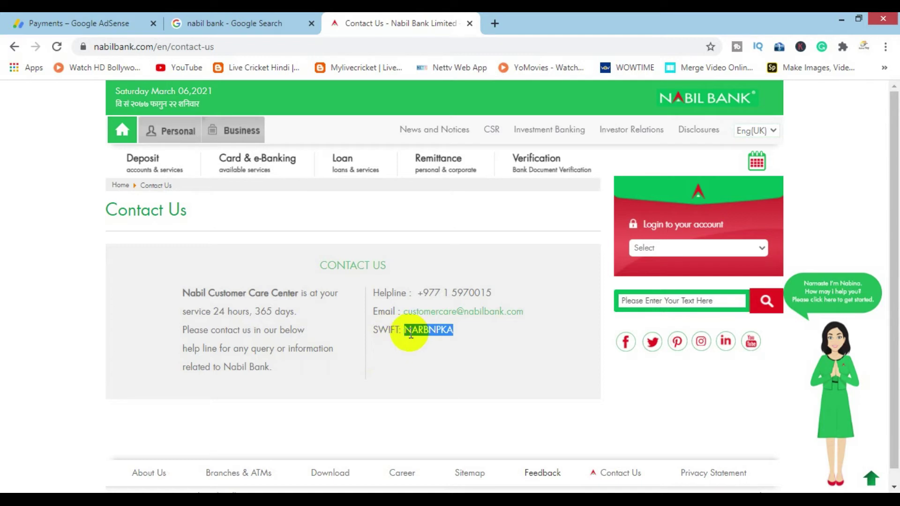
pyautogui.click(61, 23)
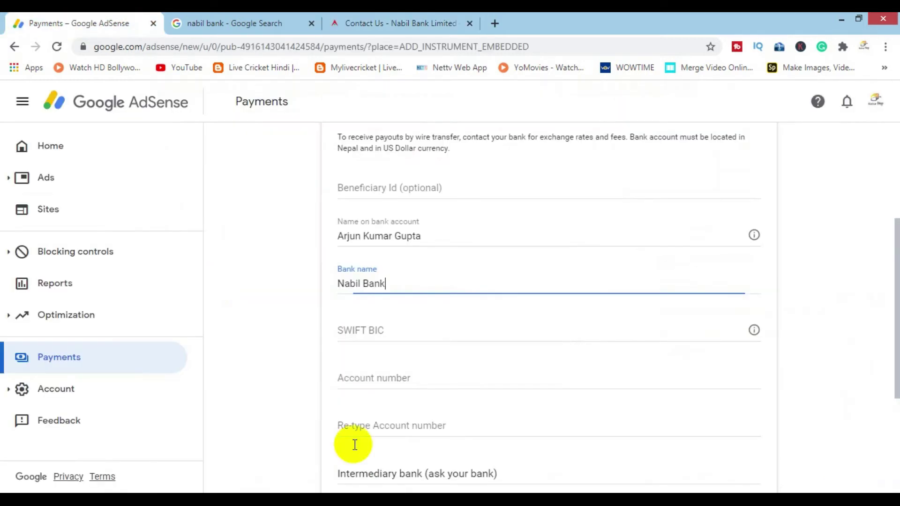
# Step: Paste SWIFT BIC NARBNPKA, then enter the account number in both account number fields
pyautogui.click(357, 337)
pyautogui.hotkey('ctrl', 'v')
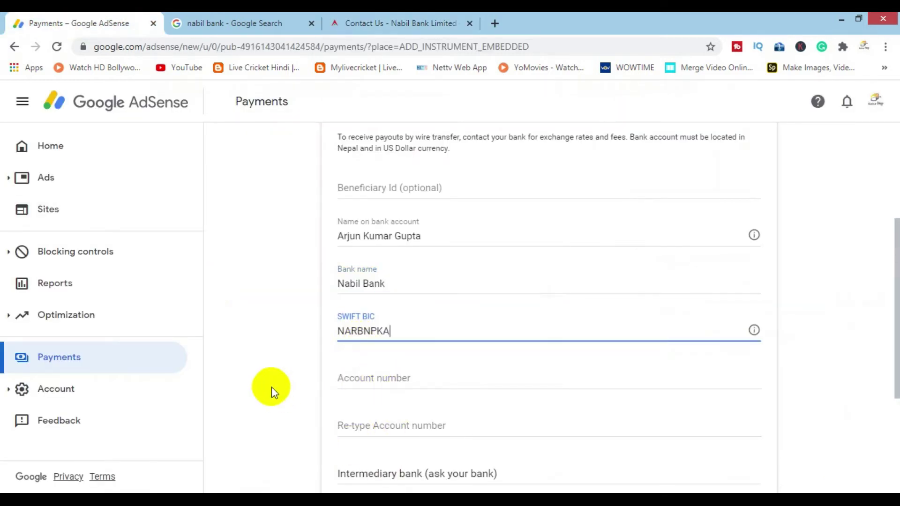
pyautogui.scroll(-3, 271, 387)
pyautogui.click(390, 245)
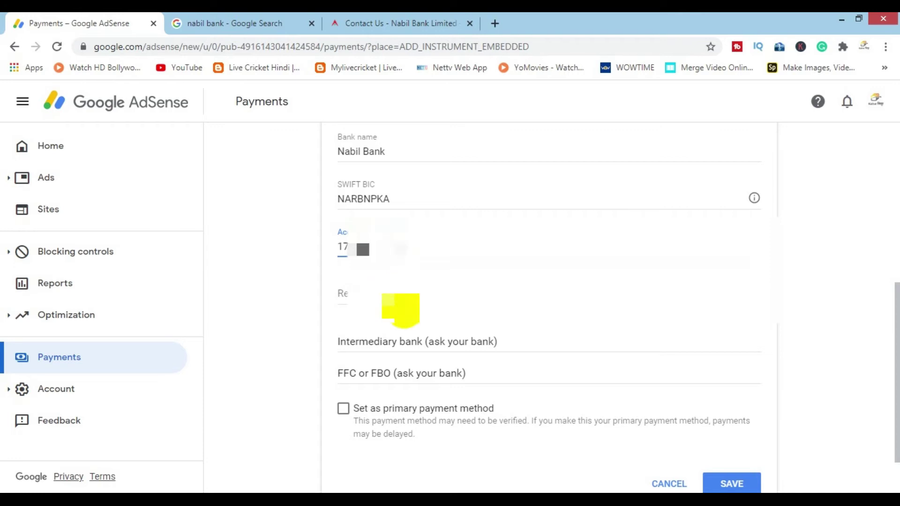
pyautogui.click(350, 299)
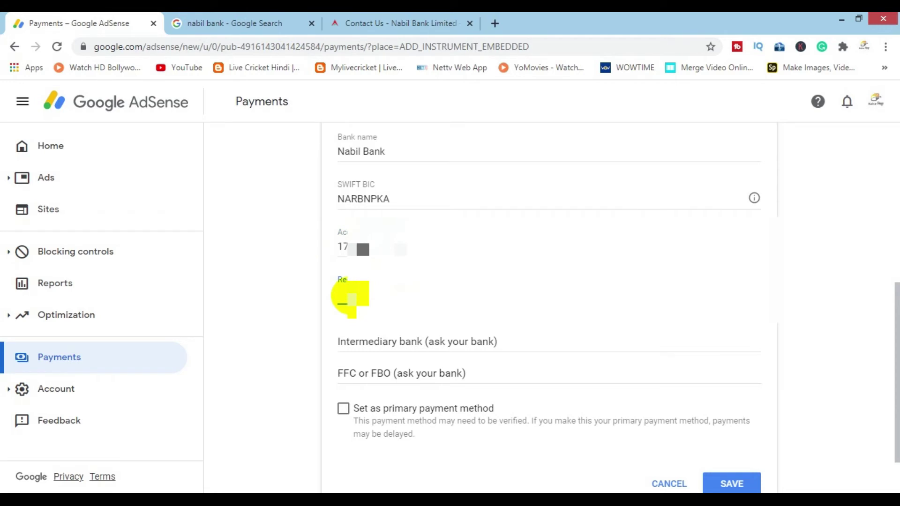
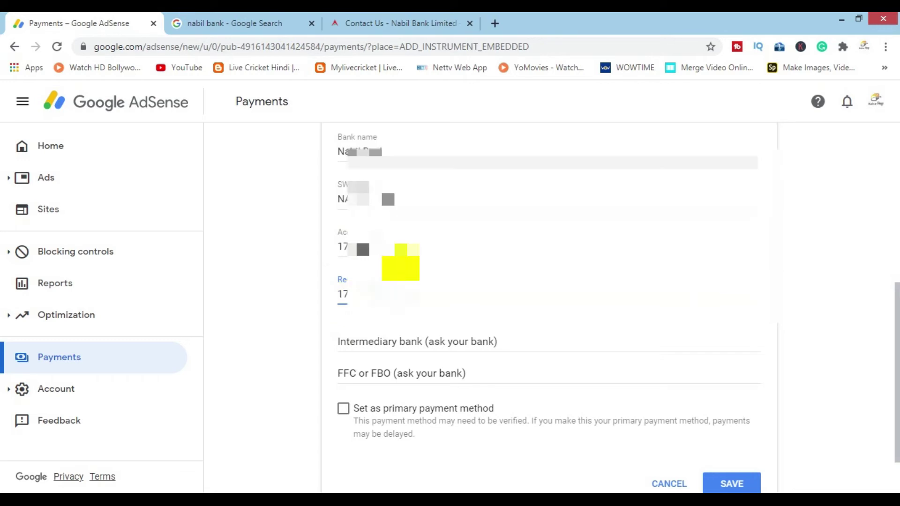
pyautogui.scroll(-2, 362, 422)
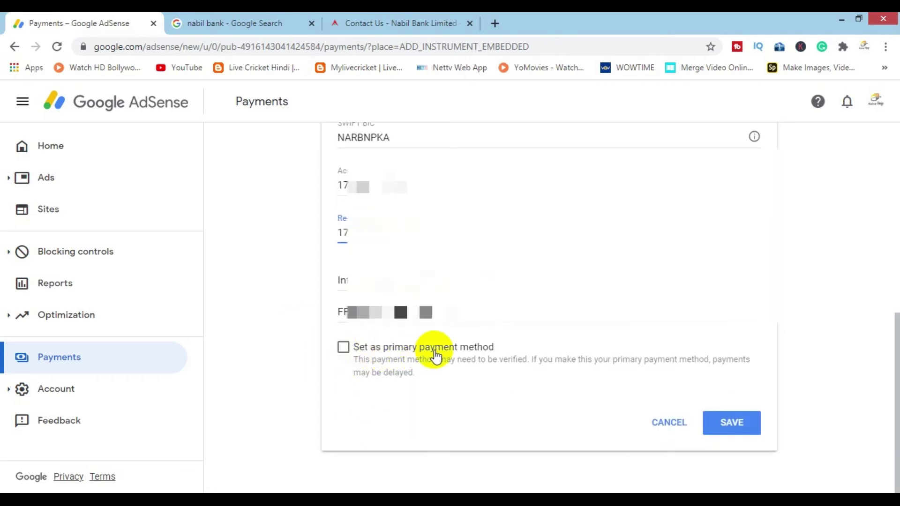
# Step: Mark the Nabil Bank account as the primary payment method and save it
pyautogui.scroll(4, 345, 359)
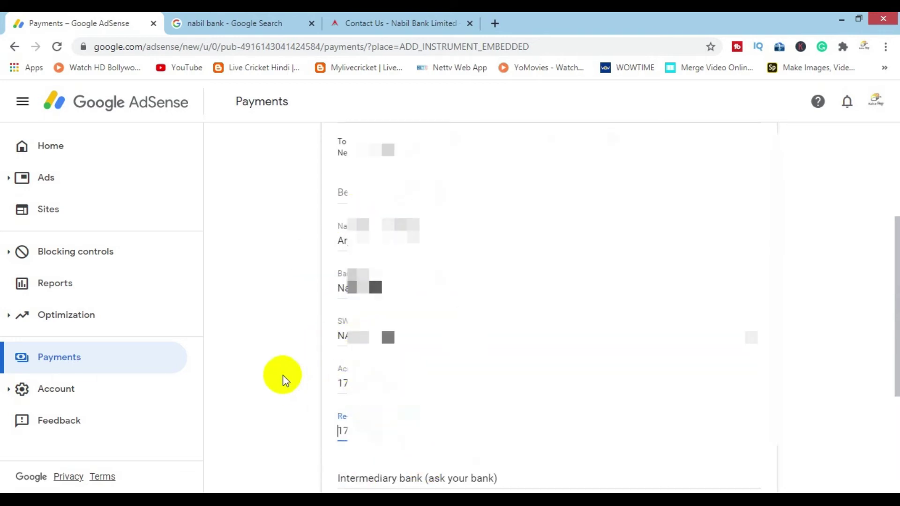
pyautogui.scroll(-2, 283, 377)
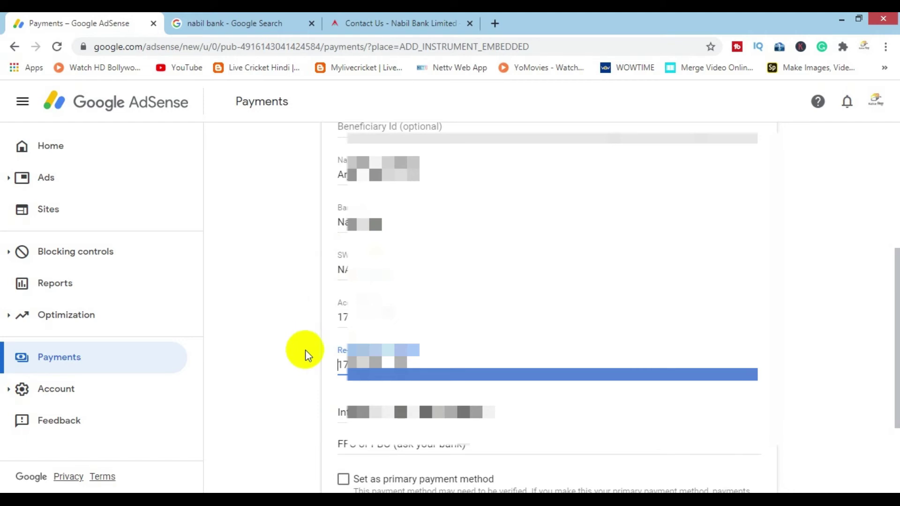
pyautogui.scroll(-3, 306, 359)
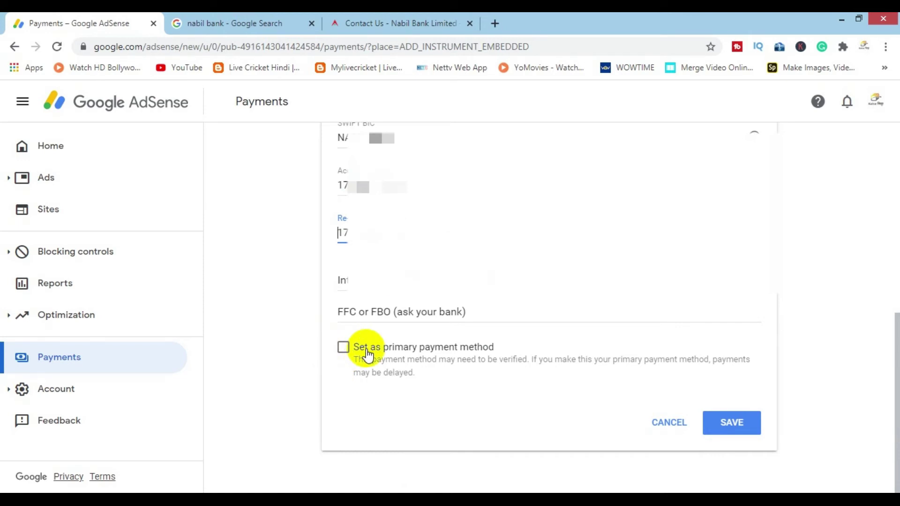
pyautogui.click(344, 348)
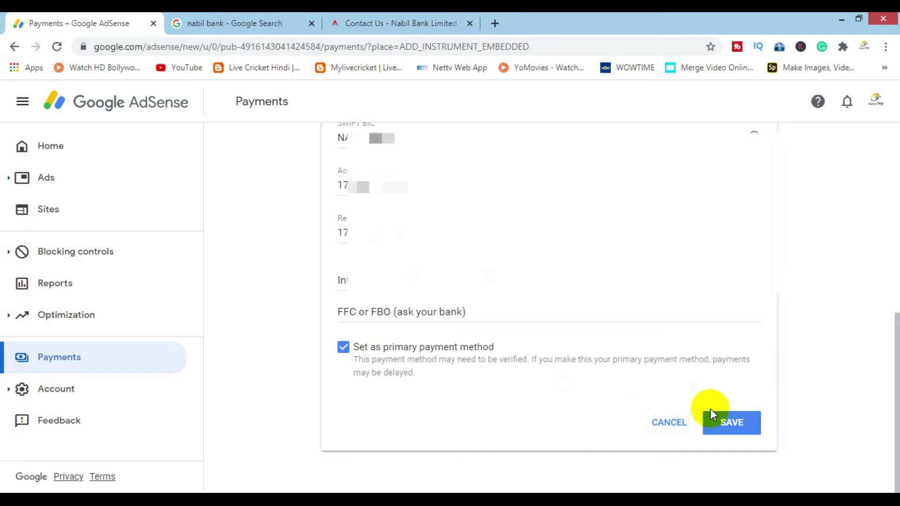
pyautogui.click(735, 425)
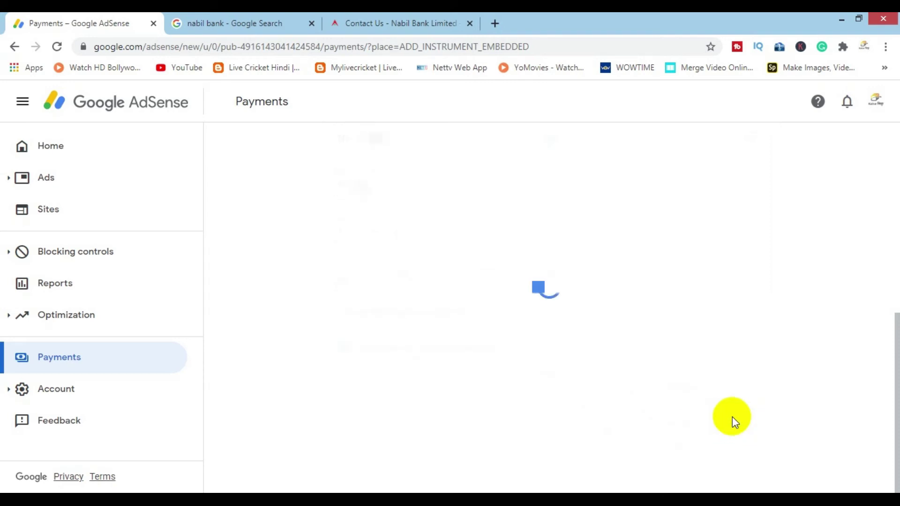